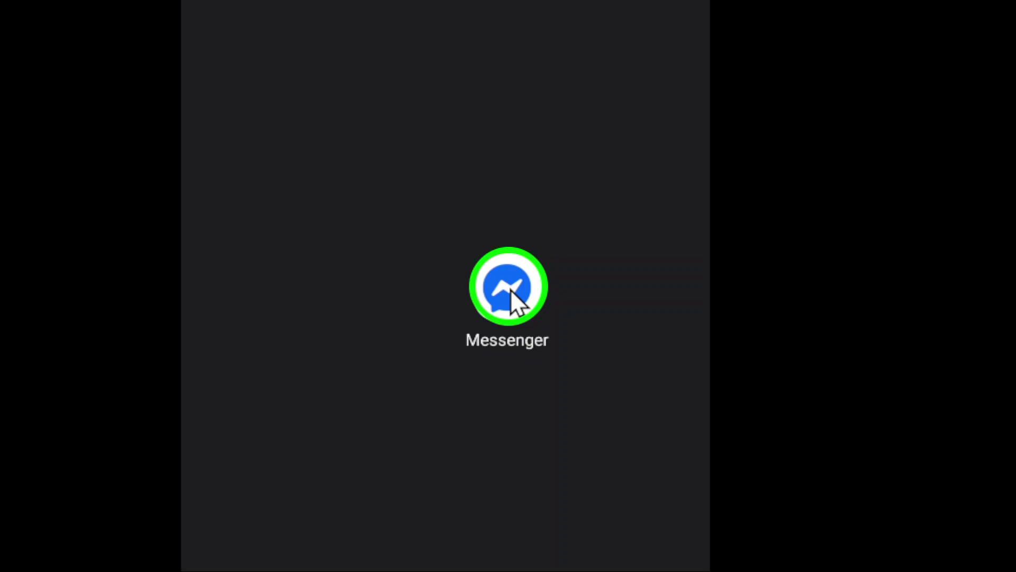
Step: Open the Wednesday 'Eyad, Tap' group chat, staying in it despite the blocked-member warning
click(537, 281)
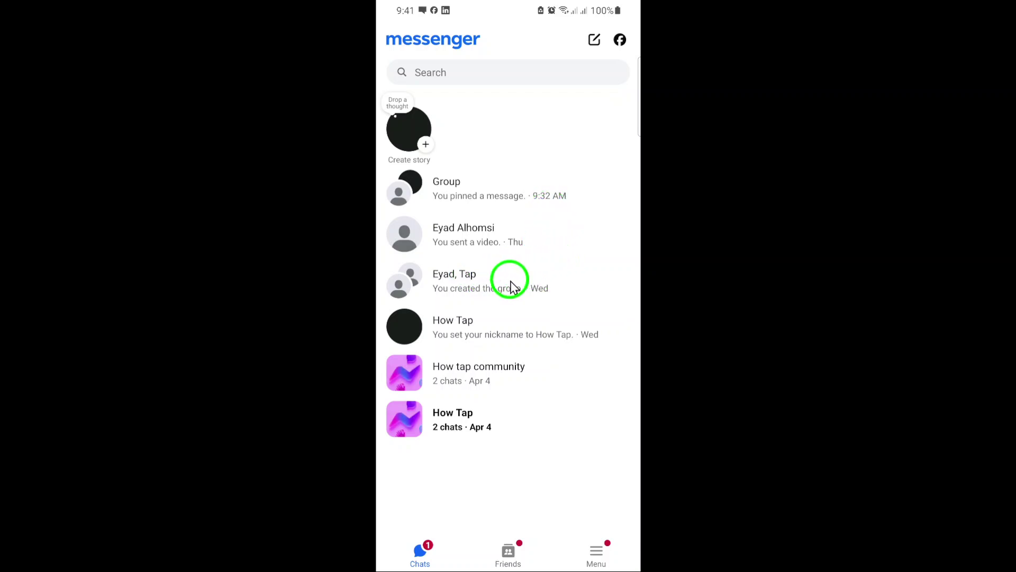
click(559, 286)
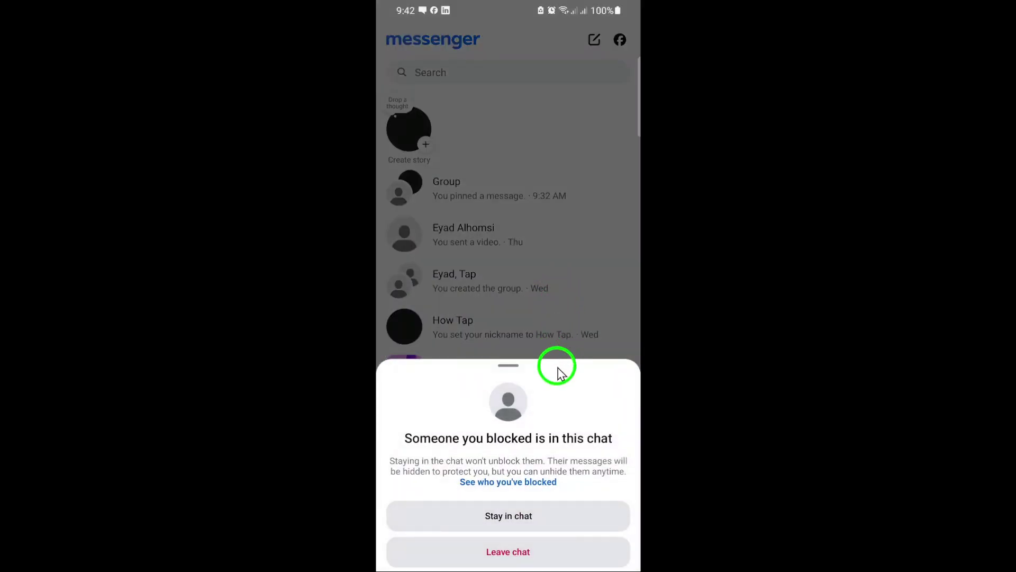
click(552, 515)
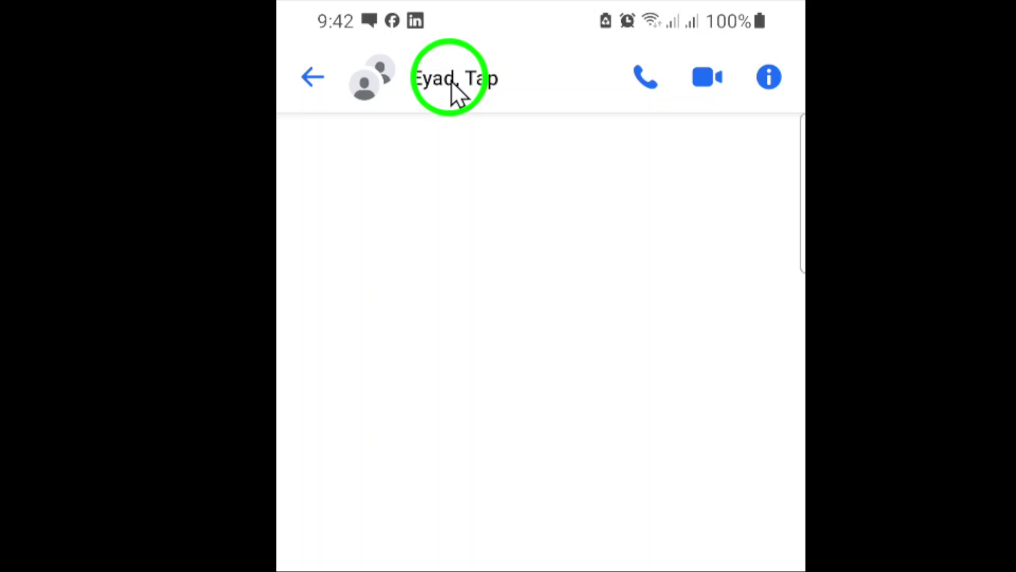
Step: Bring up the 'Eyad, Tap' chat info page with its Privacy & support options
click(462, 40)
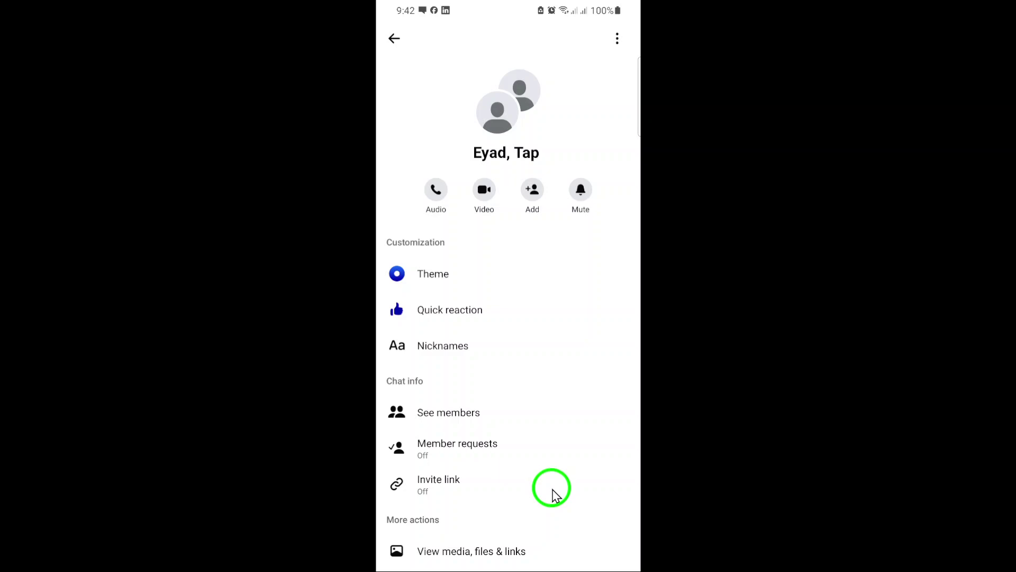
drag(553, 493, 542, 317)
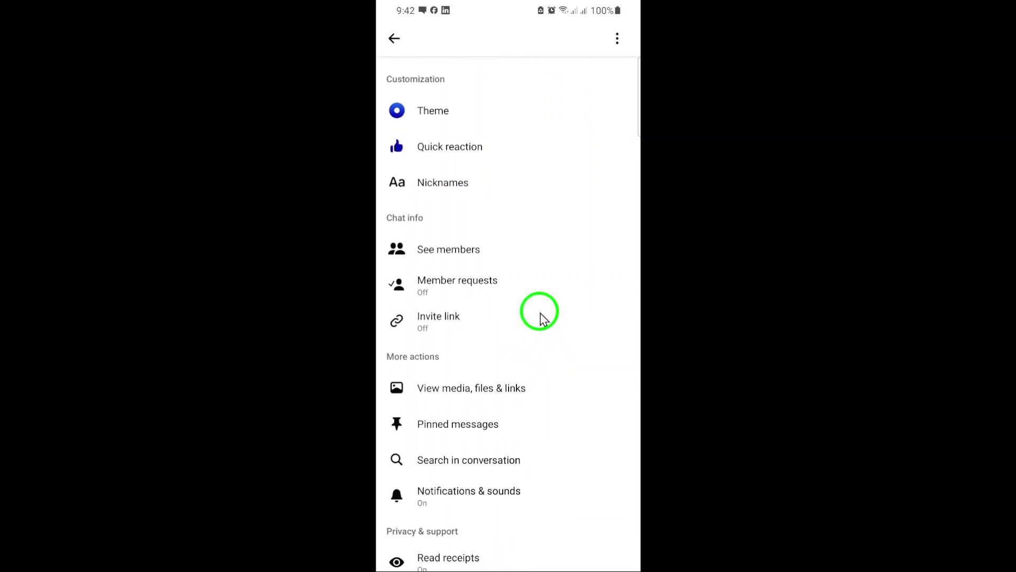
drag(540, 318, 545, 165)
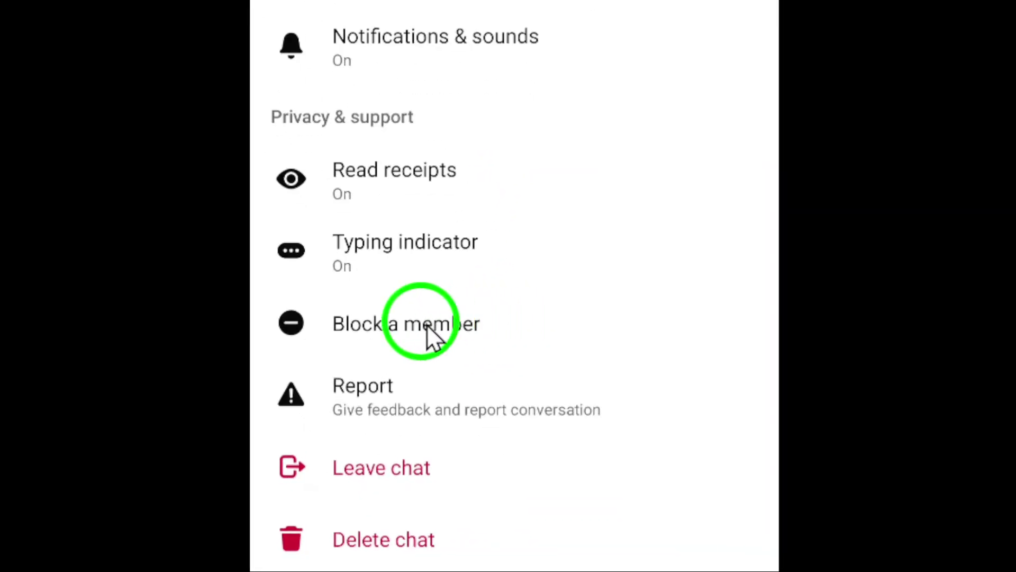
click(535, 321)
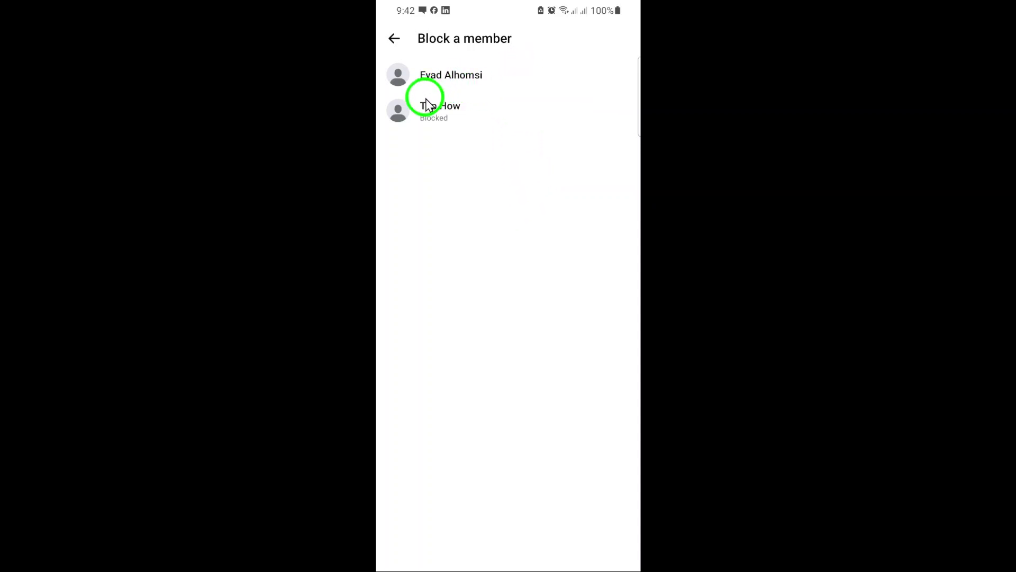
Step: Unblock Tap How and confirm on the 48-hour re-block warning sheet
click(492, 112)
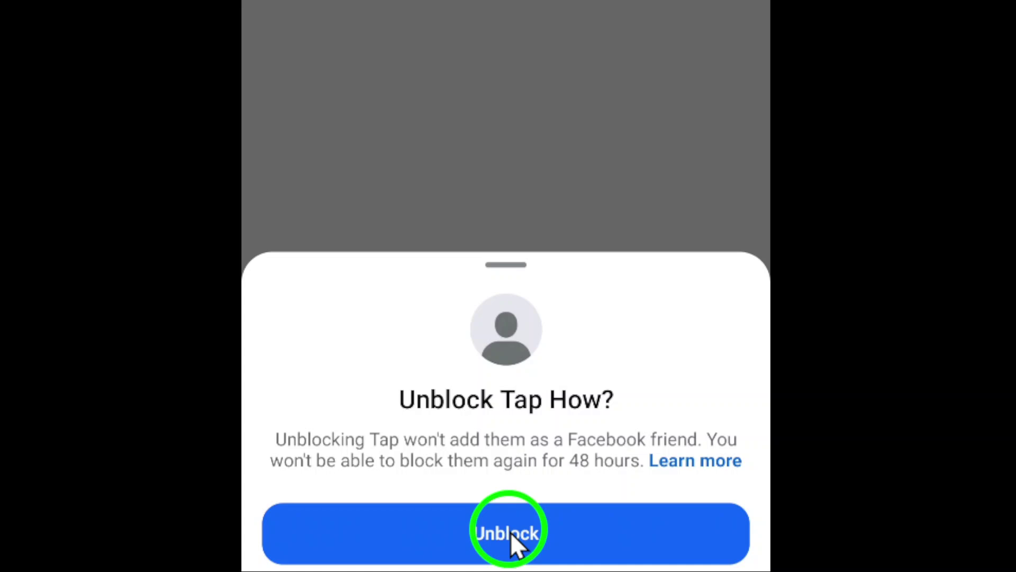
click(585, 538)
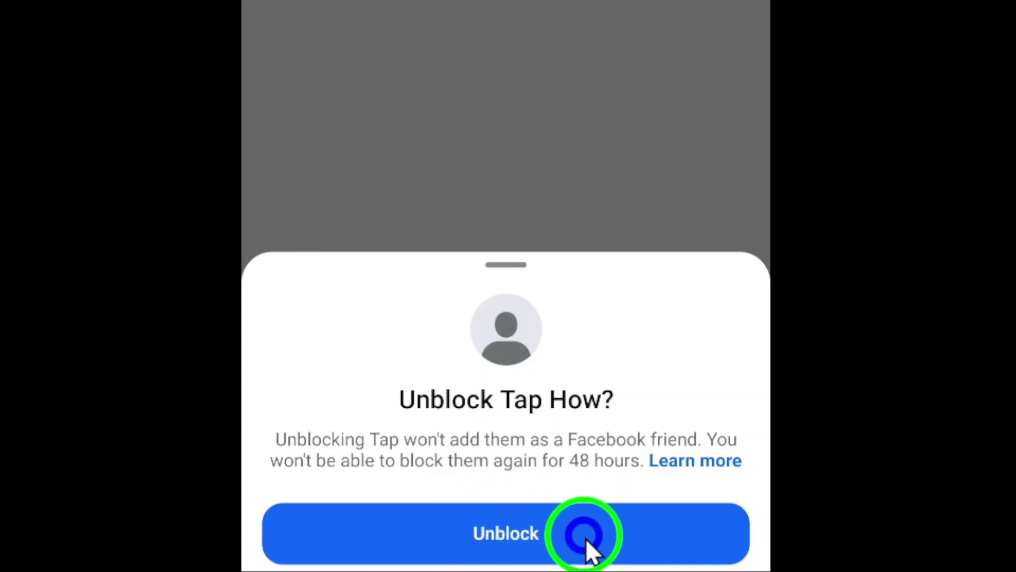